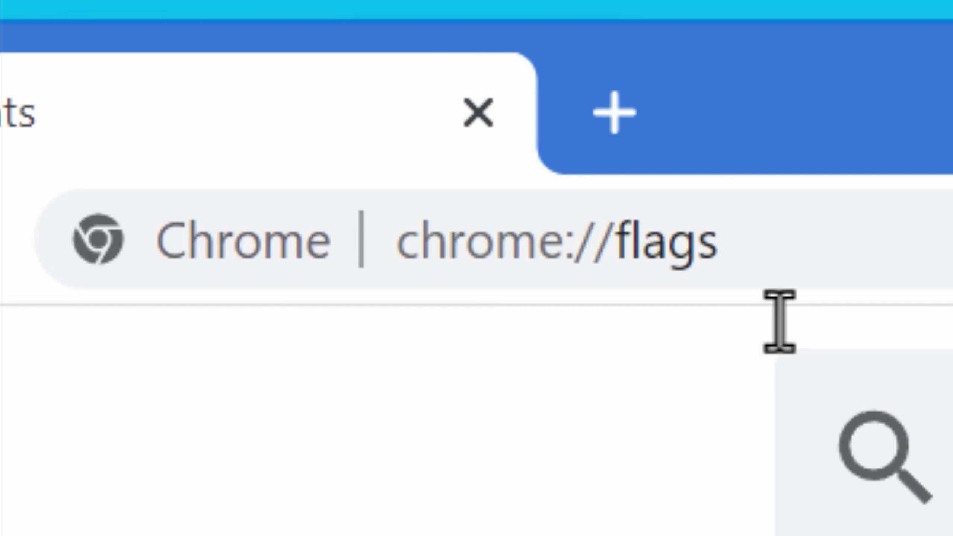
Highlight the chrome://flags address on the Experiments page, noting about:flags as an alternative
{"action": "left_click", "coordinate": [187, 41]}
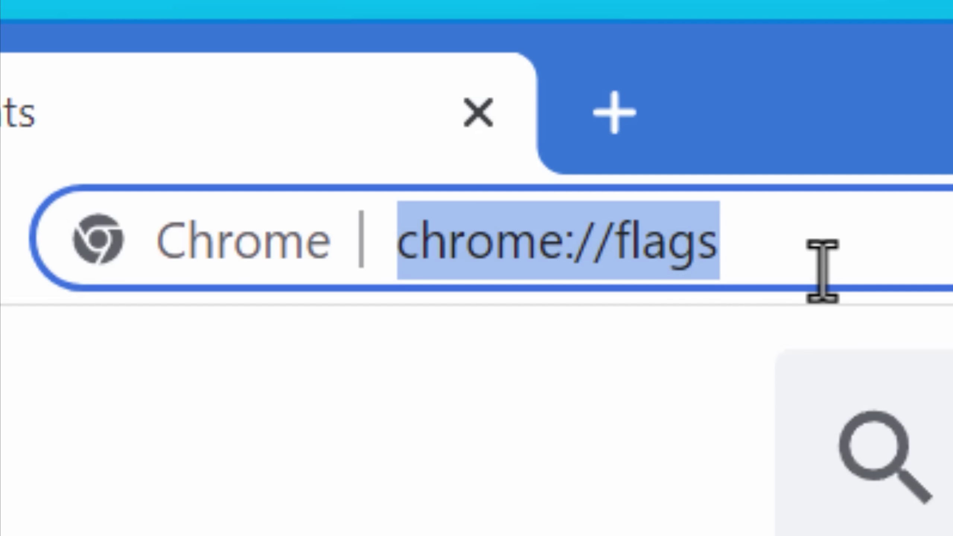
{"action": "left_click_drag", "start_coordinate": [812, 256], "coordinate": [383, 288]}
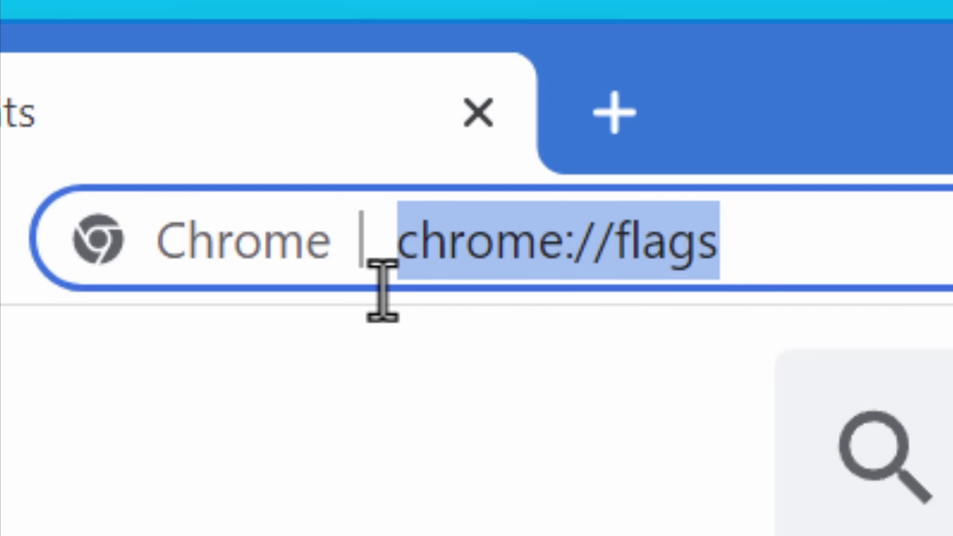
{"action": "left_click", "coordinate": [846, 224]}
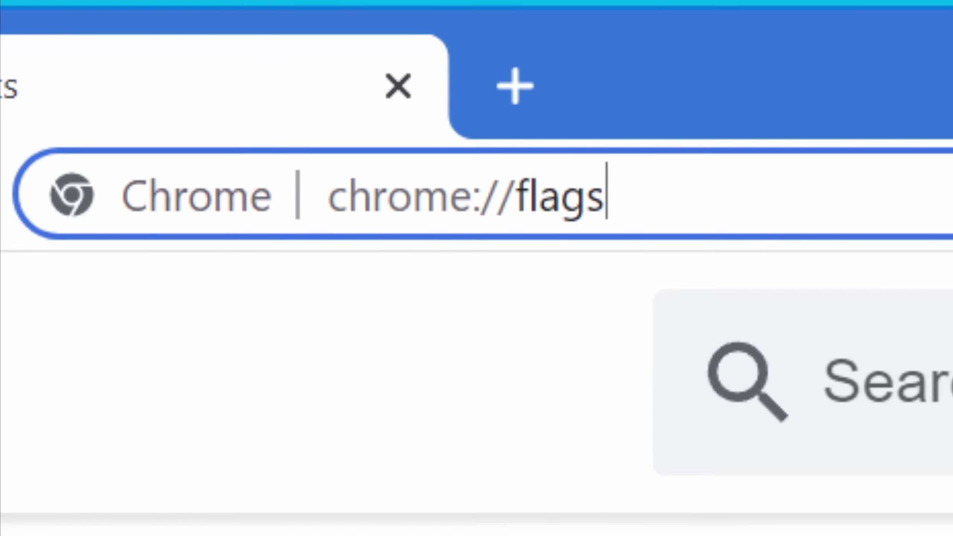
Search flags for 'dark mode' and highlight the Auto Dark Mode for Web Contents flag
{"action": "left_click", "coordinate": [301, 41]}
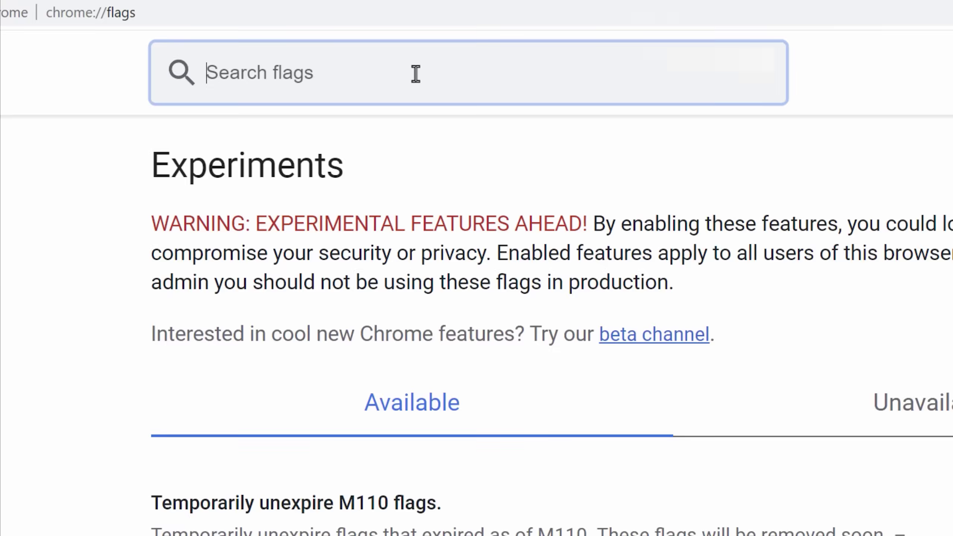
{"action": "type", "text": "Auto Dark Mode for Web Contents"}
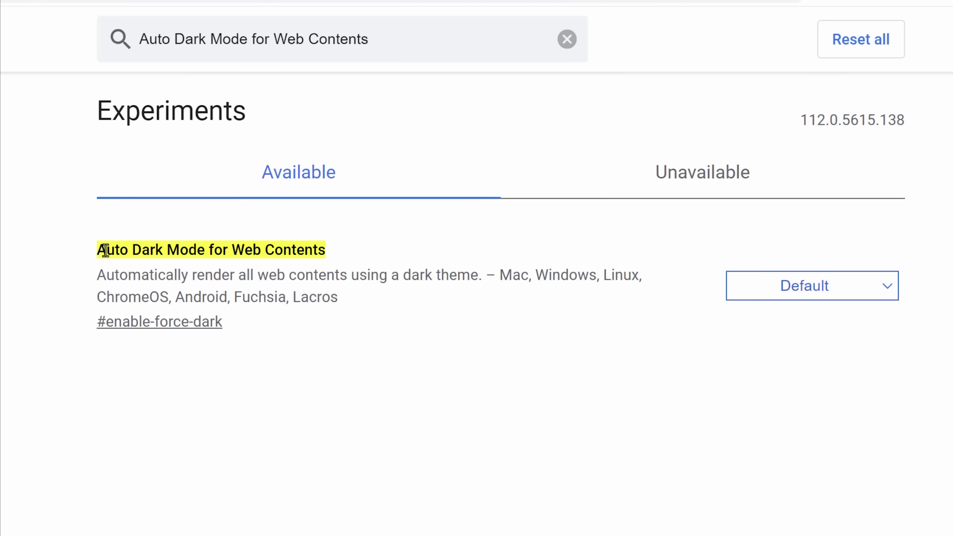
{"action": "left_click_drag", "start_coordinate": [100, 248], "coordinate": [330, 261]}
{"action": "left_click", "coordinate": [865, 293]}
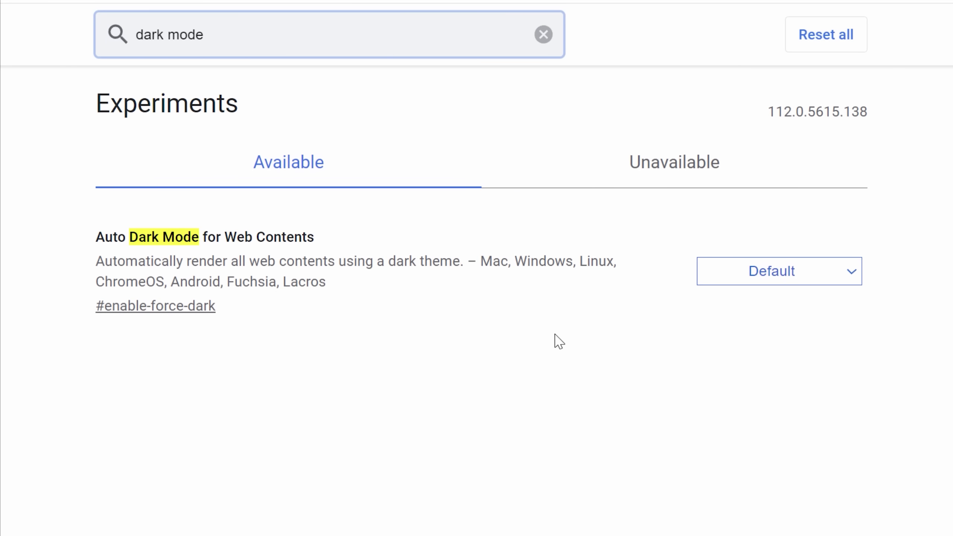
Set Auto Dark Mode for Web Contents to Enabled, relaunch Chrome, and view chrome://version
{"action": "left_click", "coordinate": [731, 282]}
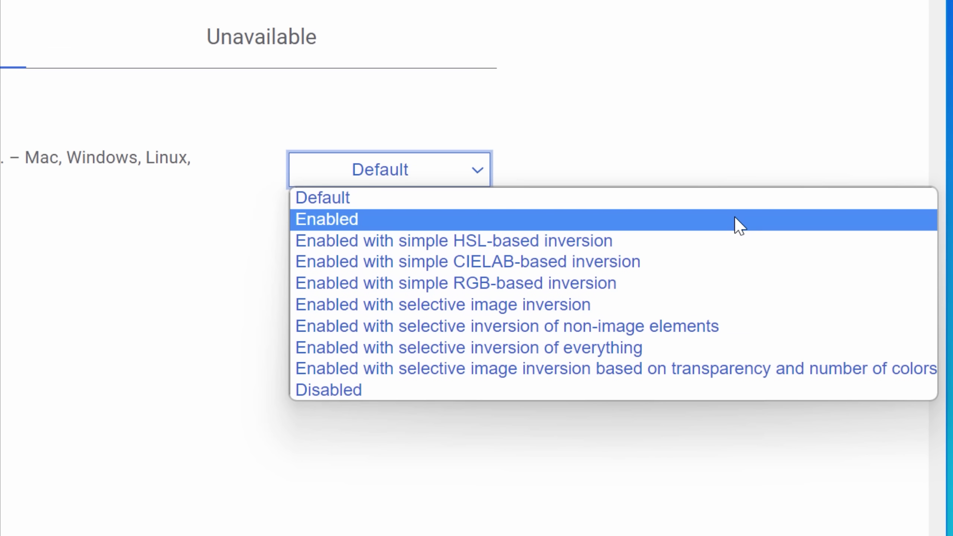
{"action": "left_click", "coordinate": [653, 226]}
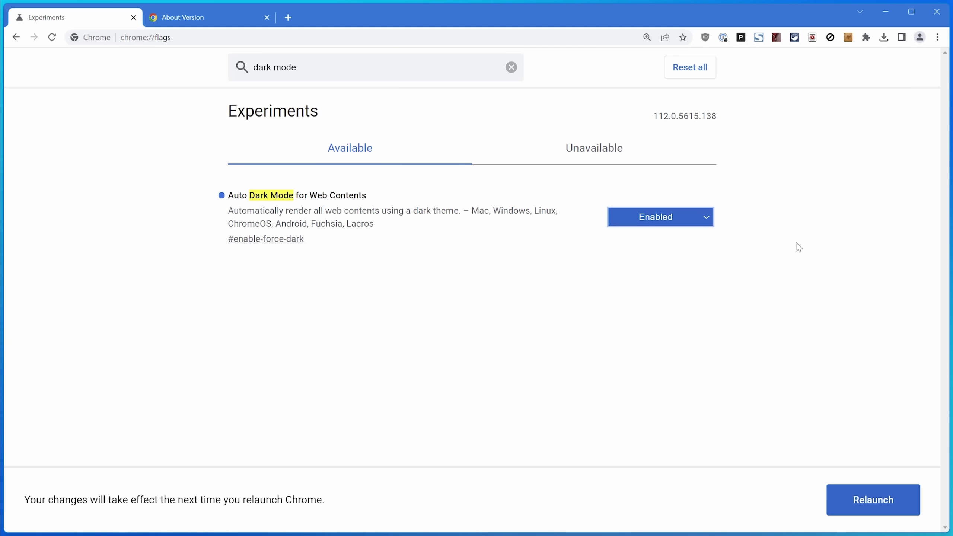
{"action": "left_click", "coordinate": [863, 498]}
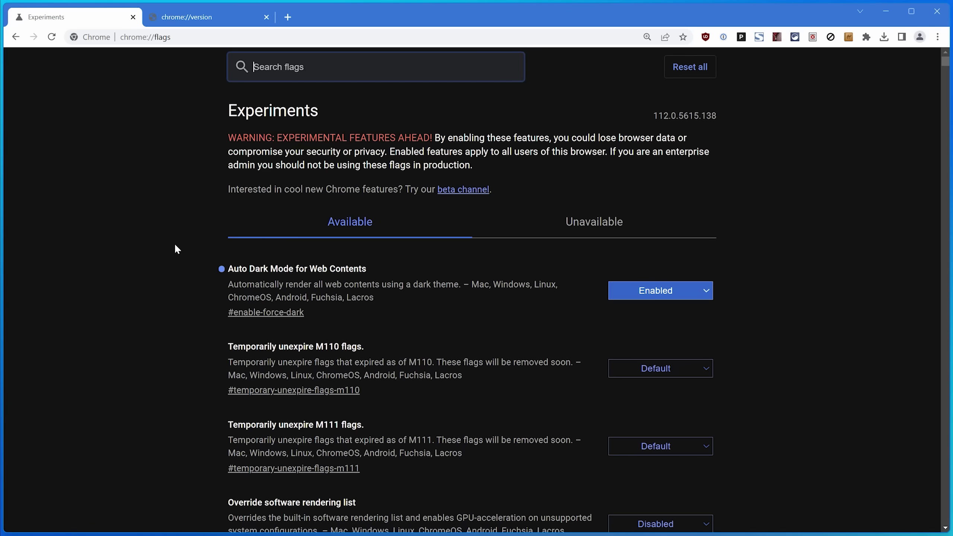
{"action": "left_click", "coordinate": [186, 17]}
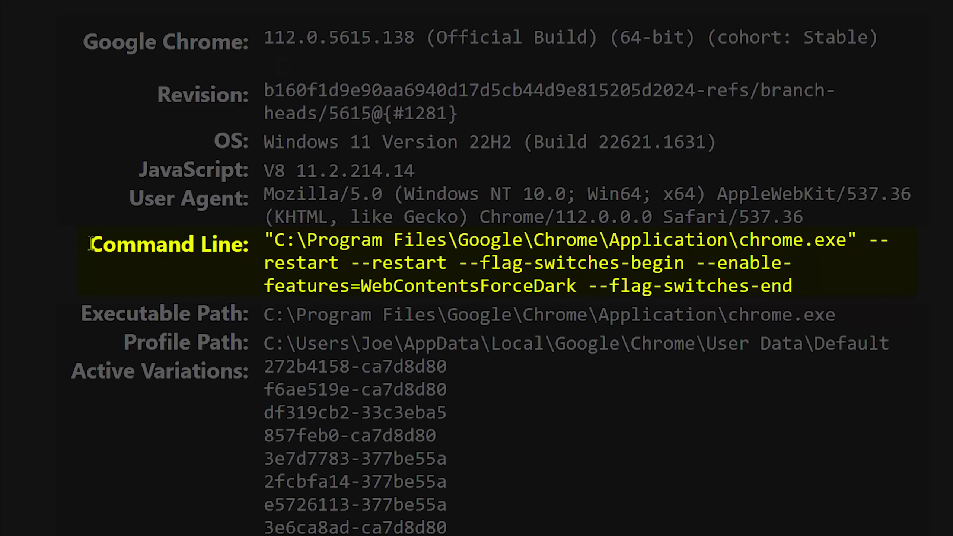
Highlight each part of the Command Line value, including WebContentsForceDark, then select it all
{"action": "left_click_drag", "start_coordinate": [90, 244], "coordinate": [800, 284]}
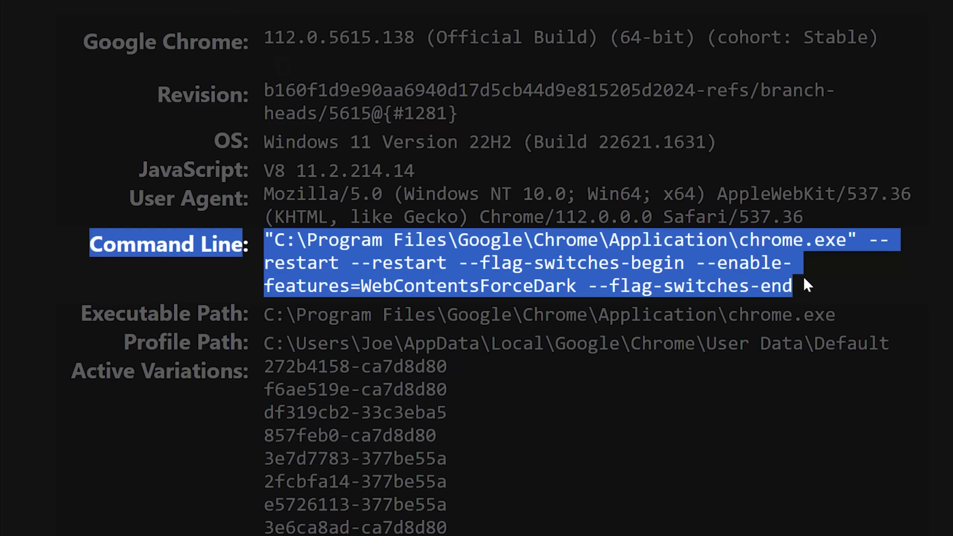
{"action": "left_click", "coordinate": [804, 279]}
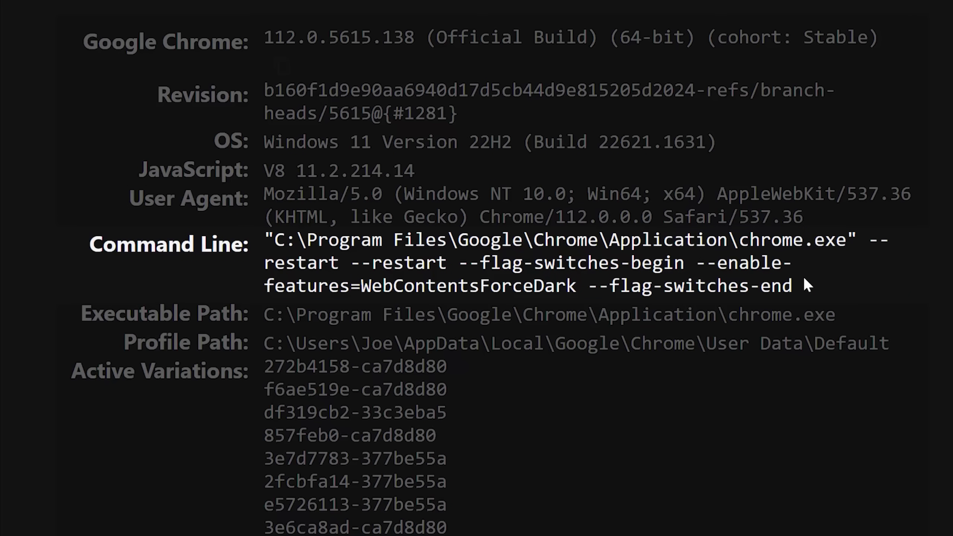
{"action": "mouse_move", "coordinate": [266, 240]}
{"action": "left_mouse_down"}
{"action": "mouse_move", "coordinate": [836, 244]}
{"action": "mouse_move", "coordinate": [876, 272]}
{"action": "left_mouse_up"}
{"action": "left_click_drag", "start_coordinate": [442, 288], "coordinate": [689, 287]}
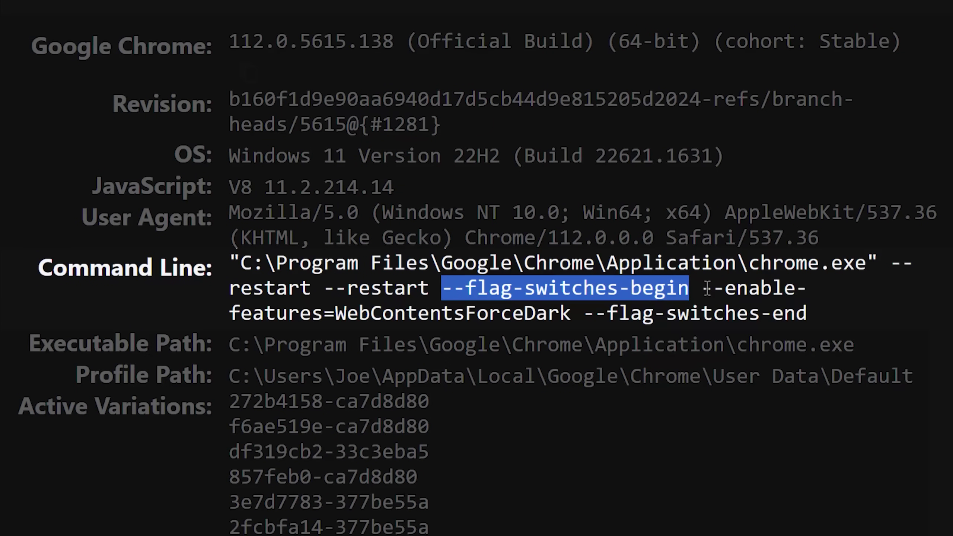
{"action": "mouse_move", "coordinate": [701, 288]}
{"action": "left_mouse_down"}
{"action": "mouse_move", "coordinate": [672, 313]}
{"action": "mouse_move", "coordinate": [574, 313]}
{"action": "left_mouse_up"}
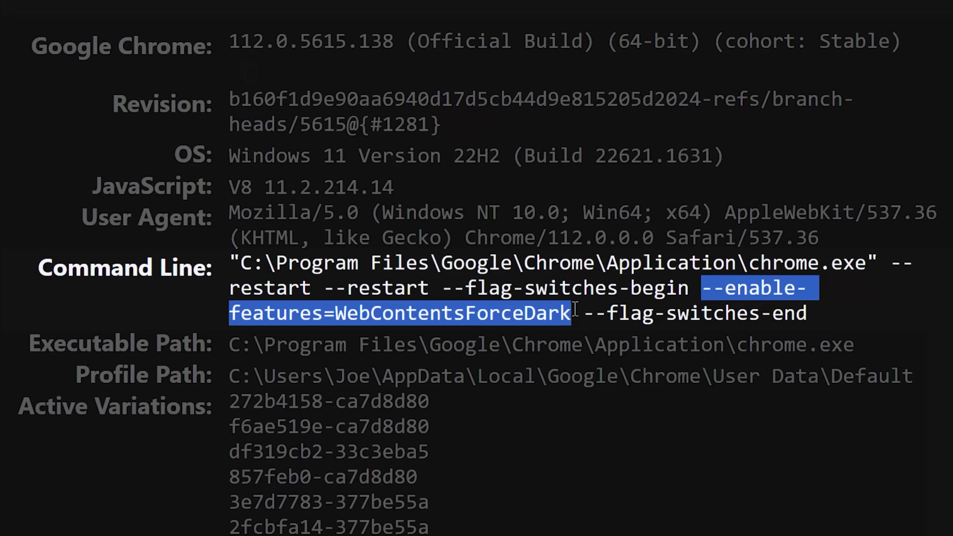
{"action": "left_click_drag", "start_coordinate": [586, 313], "coordinate": [796, 314]}
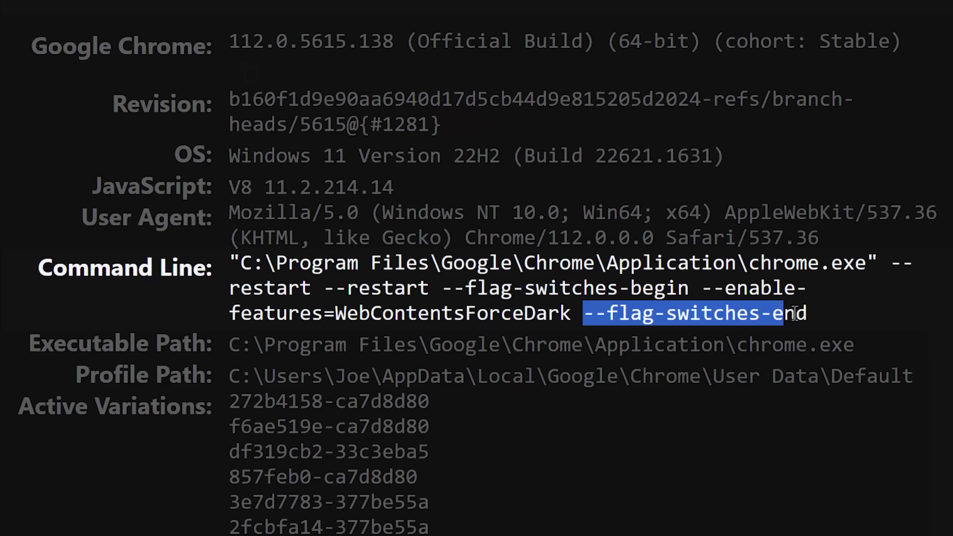
{"action": "triple_click", "coordinate": [815, 318]}
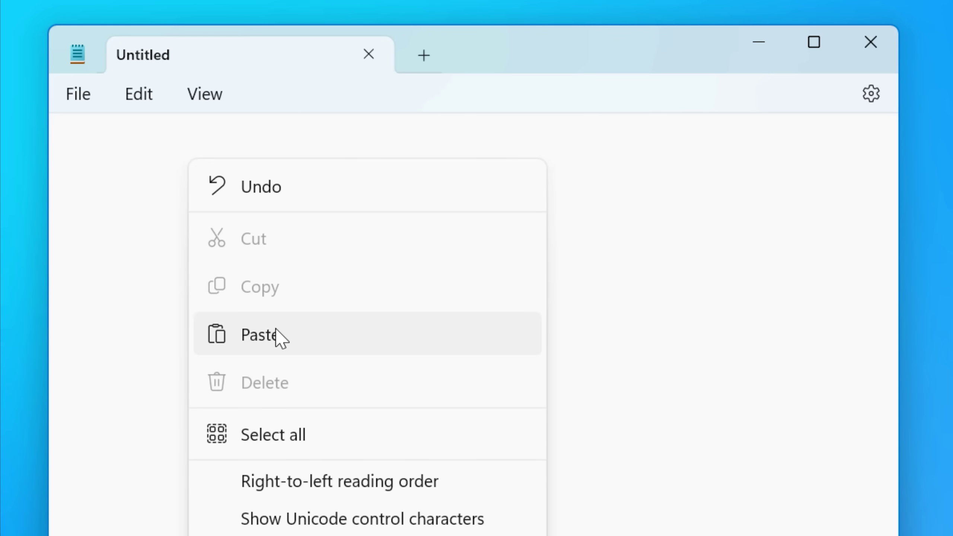
Paste the command into Notepad, reset Auto Dark Mode to Default, and delete both --restart switches
{"action": "left_click", "coordinate": [276, 335]}
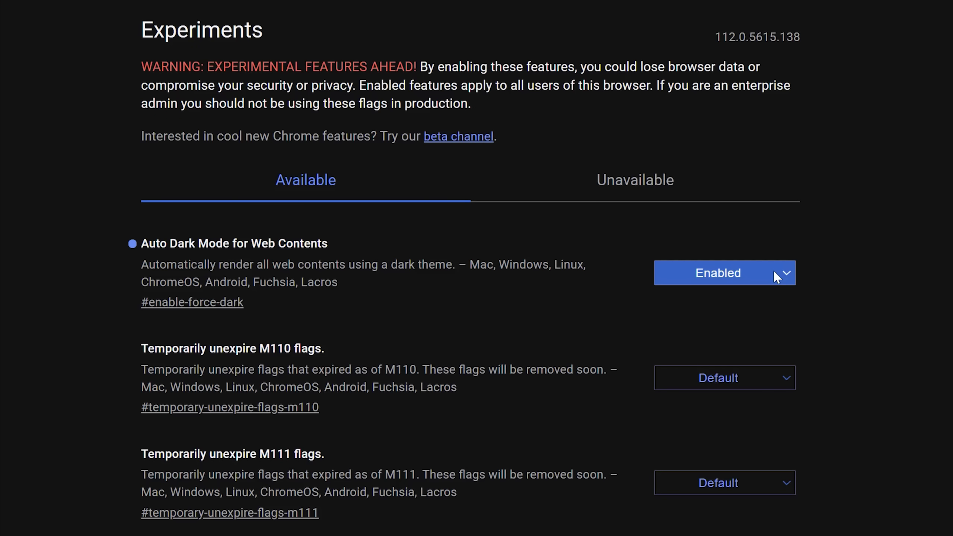
{"action": "left_click", "coordinate": [773, 270]}
{"action": "left_click", "coordinate": [758, 290]}
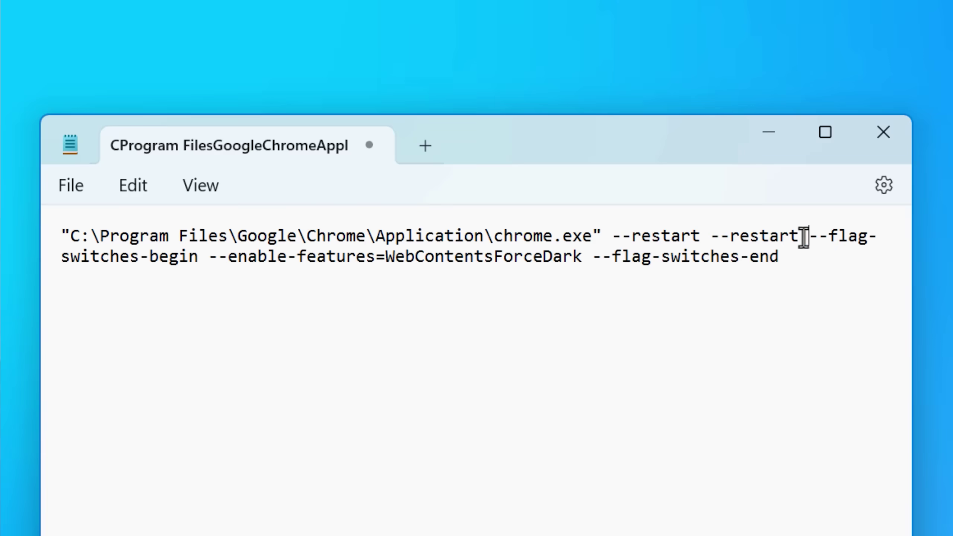
{"action": "left_click_drag", "start_coordinate": [804, 237], "coordinate": [613, 236]}
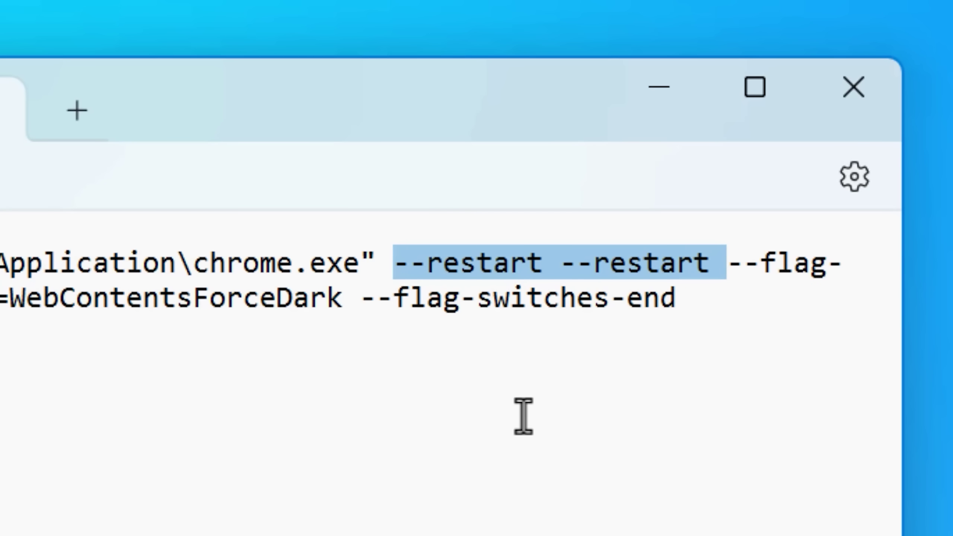
{"action": "key", "text": "BackSpace"}
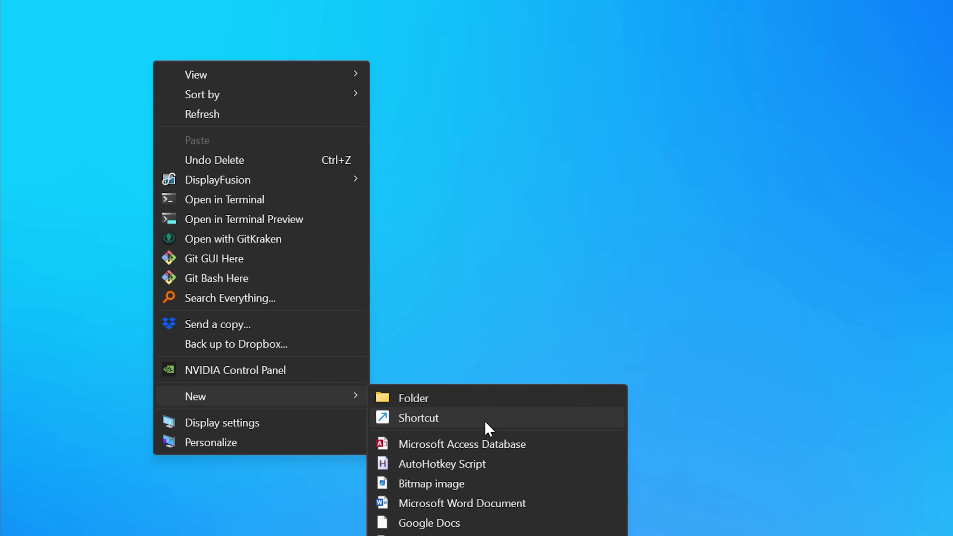
Create a desktop shortcut whose target is the pasted dark-mode Chrome command line
{"action": "left_click", "coordinate": [485, 421]}
{"action": "right_click", "coordinate": [426, 261]}
{"action": "left_click", "coordinate": [463, 347]}
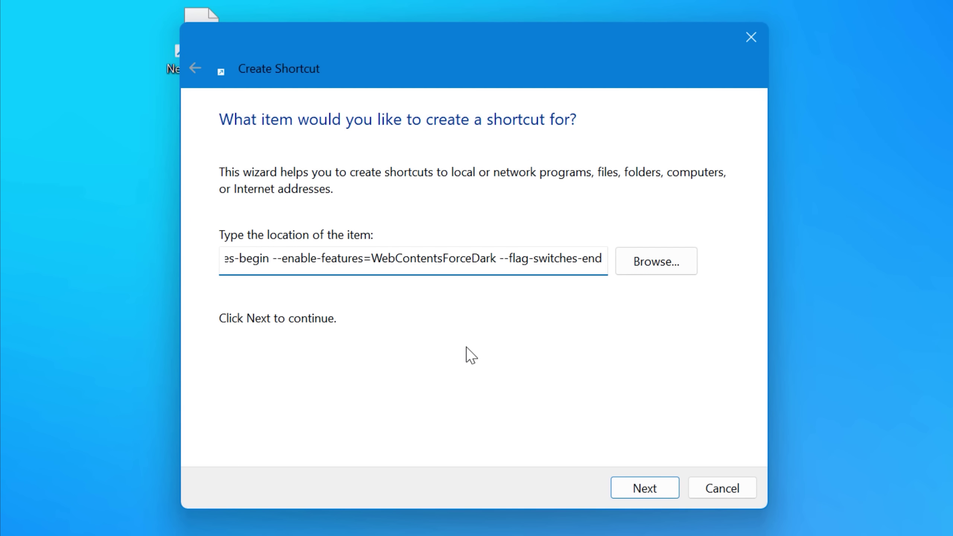
{"action": "left_click", "coordinate": [637, 489]}
{"action": "type", "text": "Google Chrome Dark Mo"}
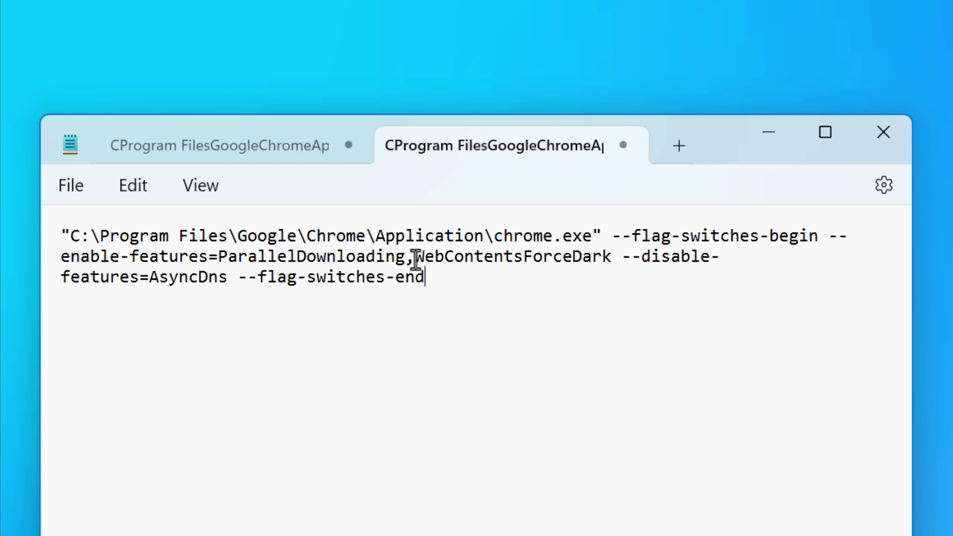
Delete 'ParallelDownloading' and the '--disable-features=AsyncDns' flag from the Notepad command line
{"action": "left_click_drag", "start_coordinate": [416, 257], "coordinate": [218, 257]}
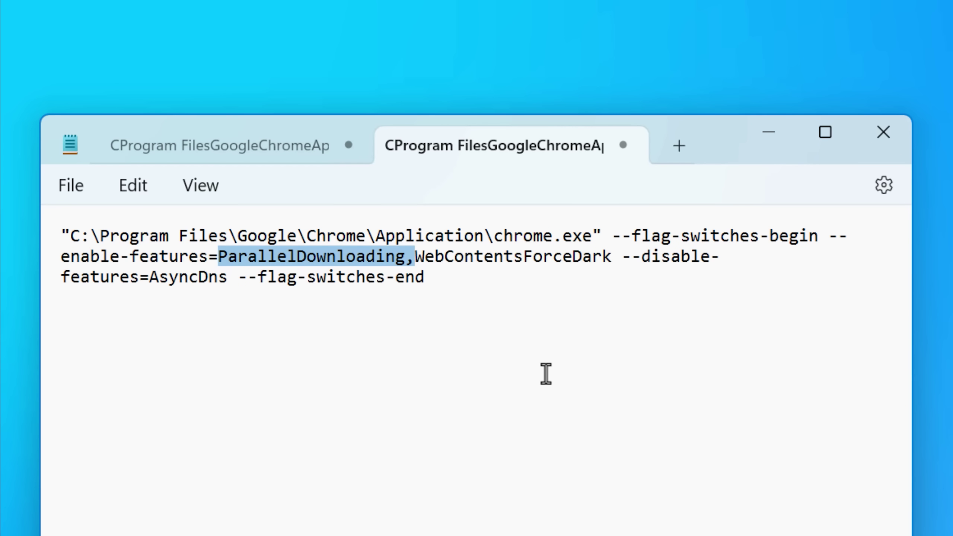
{"action": "key", "text": "Delete"}
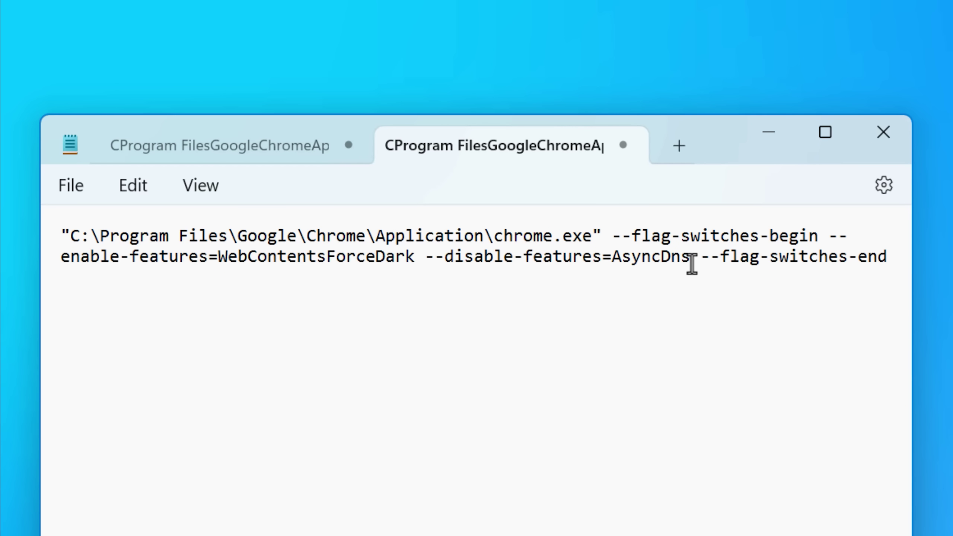
{"action": "left_click_drag", "start_coordinate": [690, 257], "coordinate": [415, 257]}
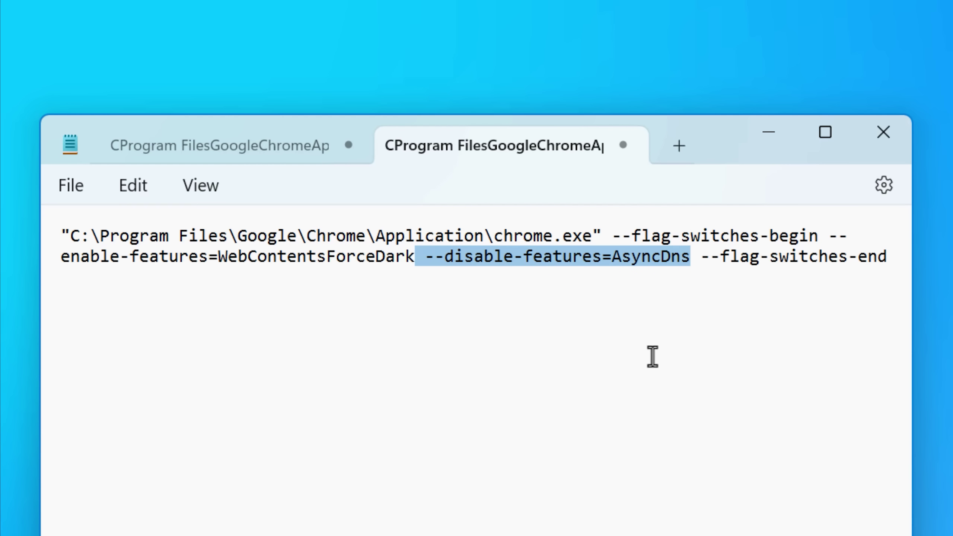
{"action": "key", "text": "Delete"}
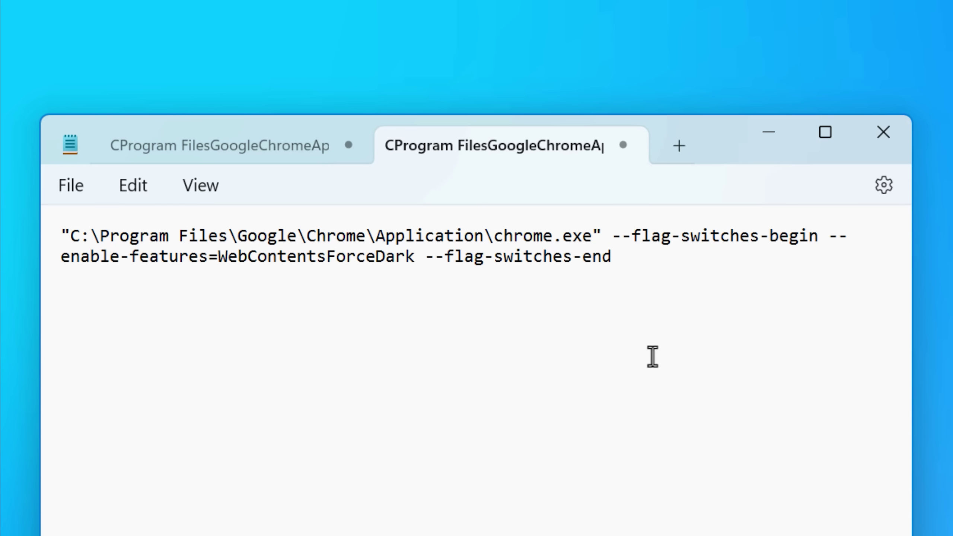
Check the remaining WebContentsForceDark feature name and leave the caret at the line's end
{"action": "left_click_drag", "start_coordinate": [828, 236], "coordinate": [411, 272]}
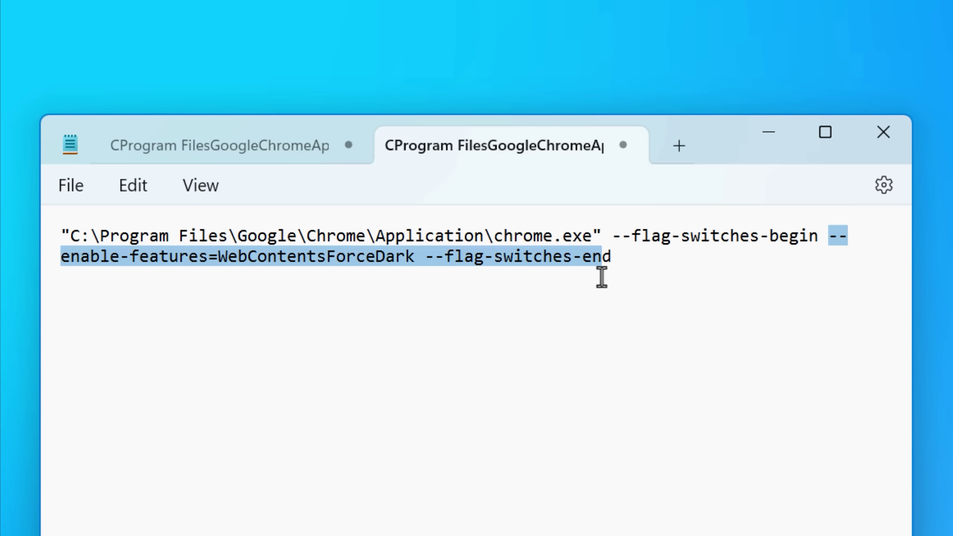
{"action": "left_click", "coordinate": [394, 298]}
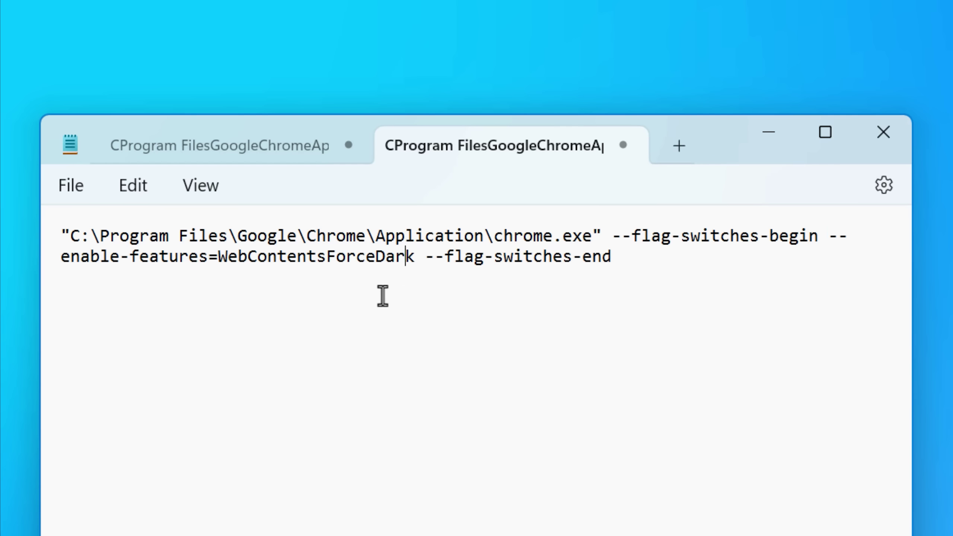
{"action": "left_click_drag", "start_coordinate": [218, 257], "coordinate": [415, 245]}
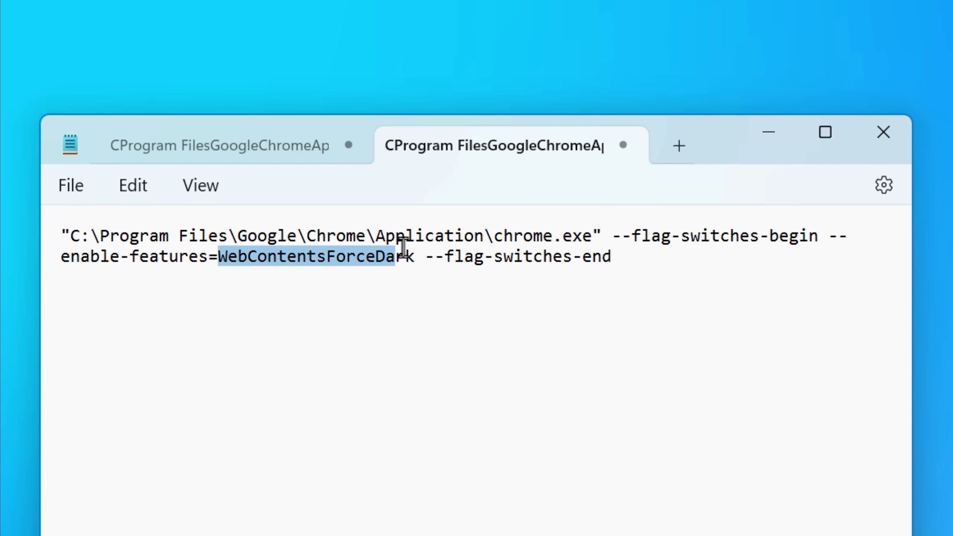
{"action": "left_click", "coordinate": [416, 311]}
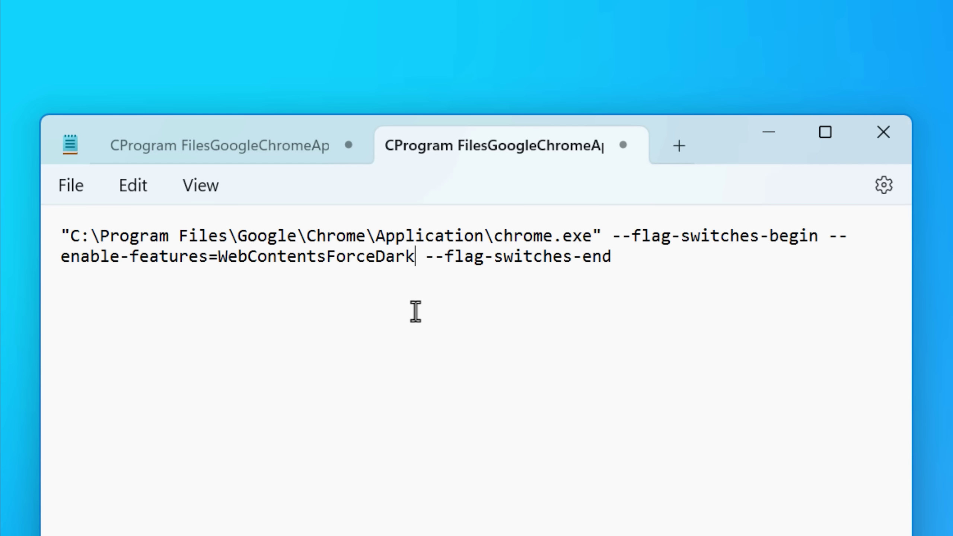
{"action": "left_click", "coordinate": [606, 289]}
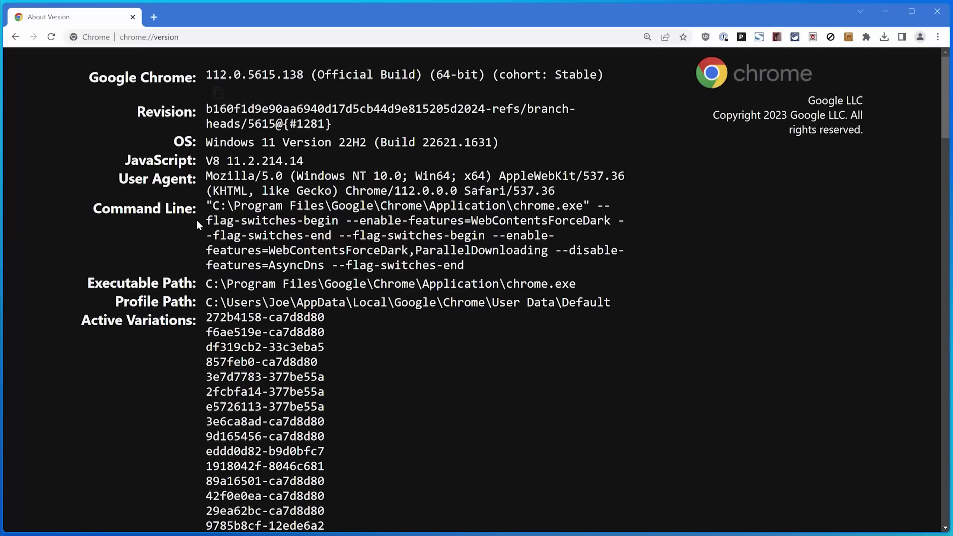
Highlight the two --flag-switches-begin … --flag-switches-end blocks in the version page's Command Line
{"action": "left_click_drag", "start_coordinate": [206, 220], "coordinate": [330, 235]}
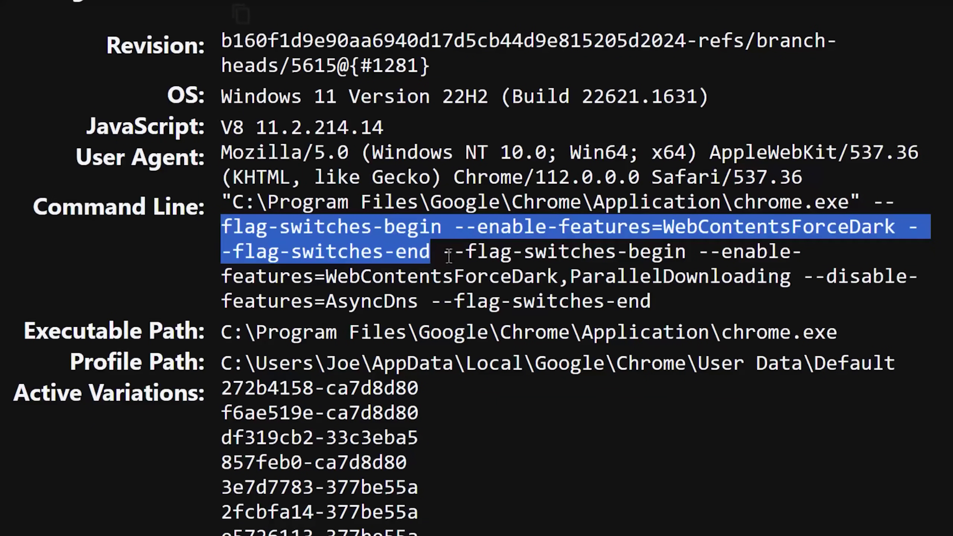
{"action": "left_click_drag", "start_coordinate": [446, 253], "coordinate": [675, 313]}
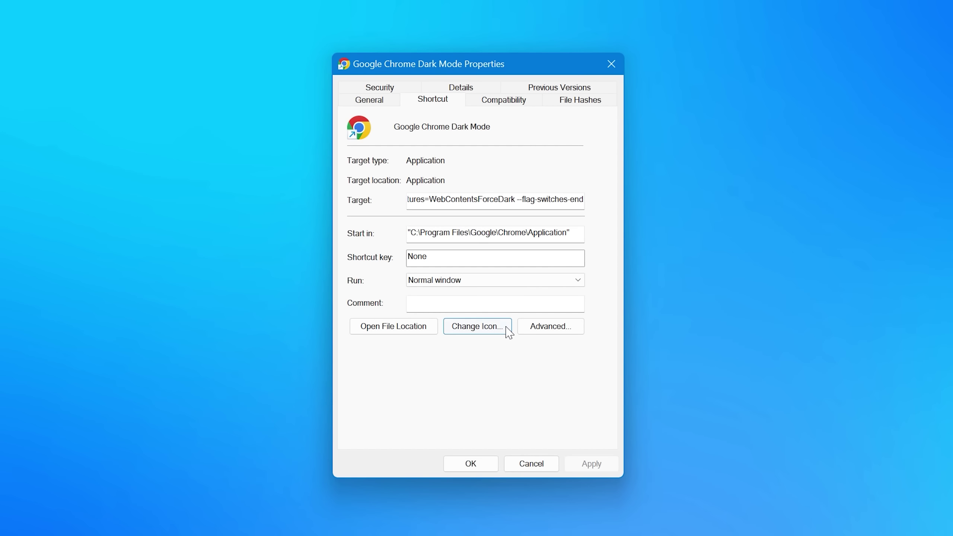
Change the shortcut's icon to Chrome Dark Icon.ico and accept it
{"action": "left_click", "coordinate": [509, 330]}
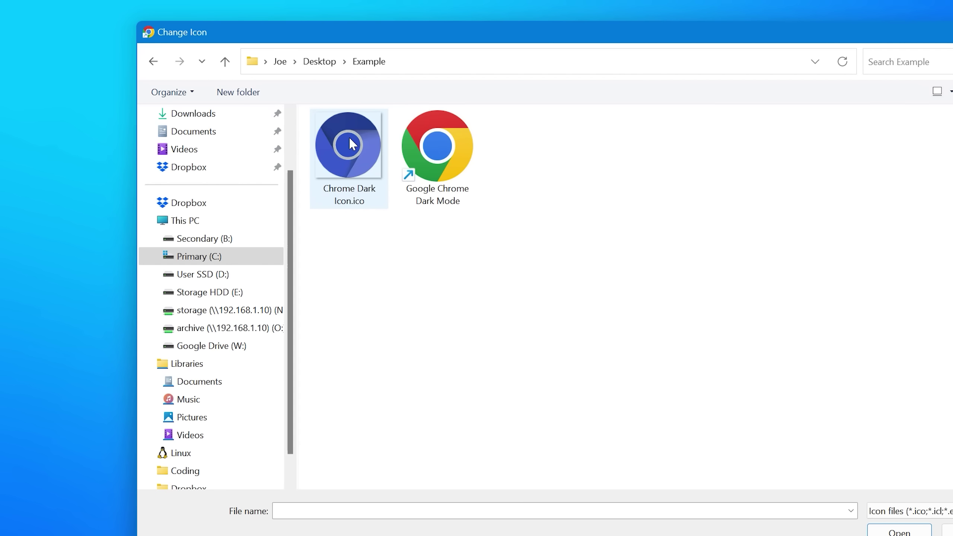
{"action": "left_click", "coordinate": [348, 137]}
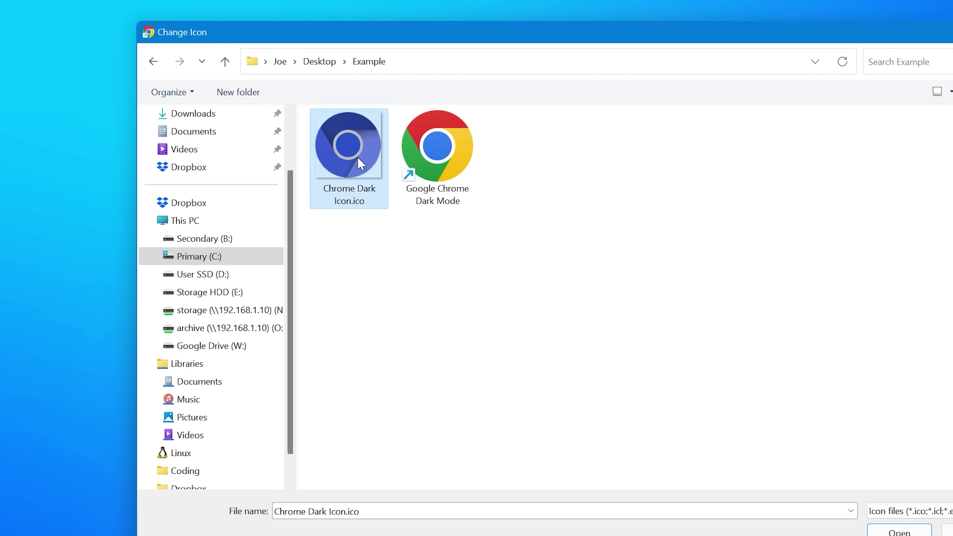
{"action": "left_click", "coordinate": [899, 532]}
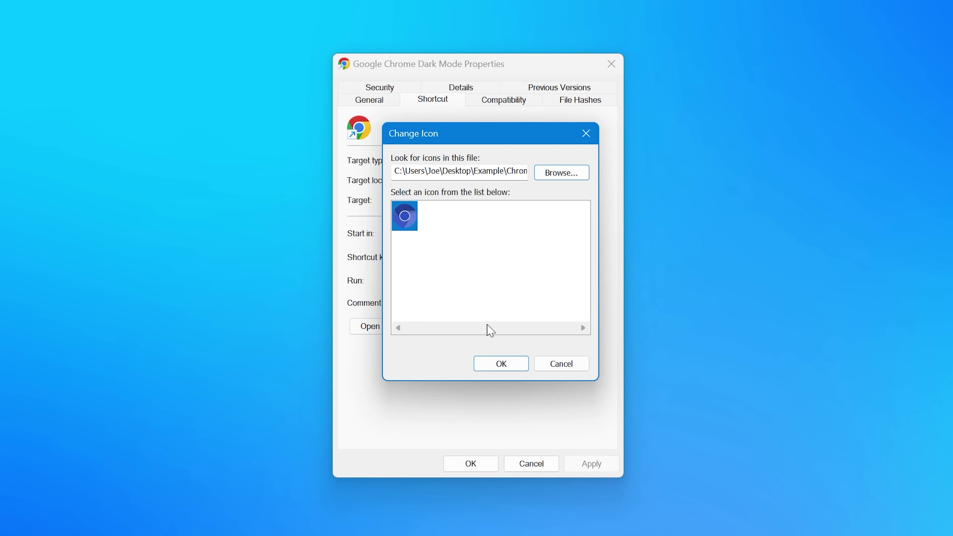
{"action": "left_click", "coordinate": [512, 366]}
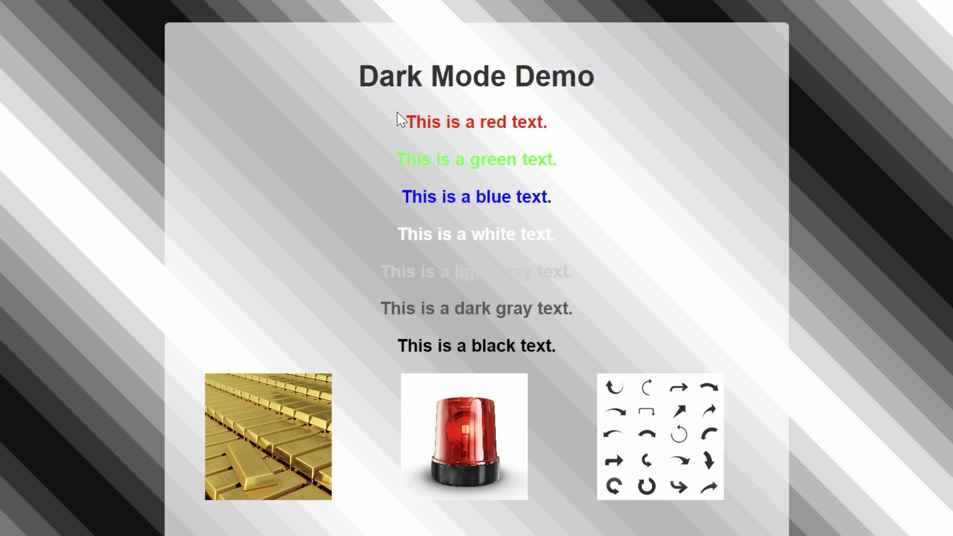
Highlight the red, green and blue text lines on the demo page, then clear the highlight
{"action": "left_click_drag", "start_coordinate": [396, 112], "coordinate": [583, 210]}
{"action": "left_click", "coordinate": [585, 209]}
{"action": "scroll", "coordinate": [372, 224], "scroll_direction": "down", "scroll_amount": 5}
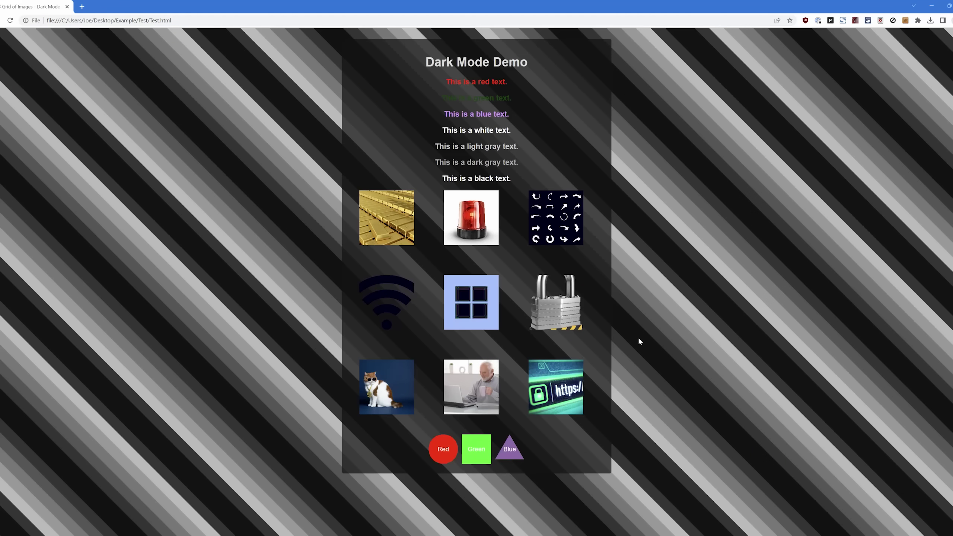
Zoom the demo page to 110%, then down to 90% to invert the arrows, Wi-Fi and Windows images
{"action": "key", "text": "ctrl+plus"}
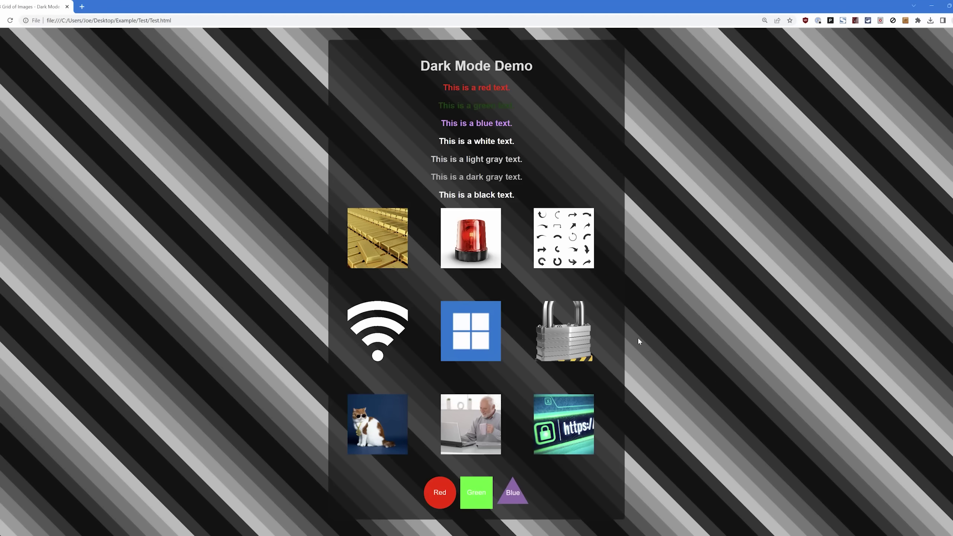
{"action": "key", "text": "ctrl+minus"}
{"action": "key", "text": "ctrl+minus"}
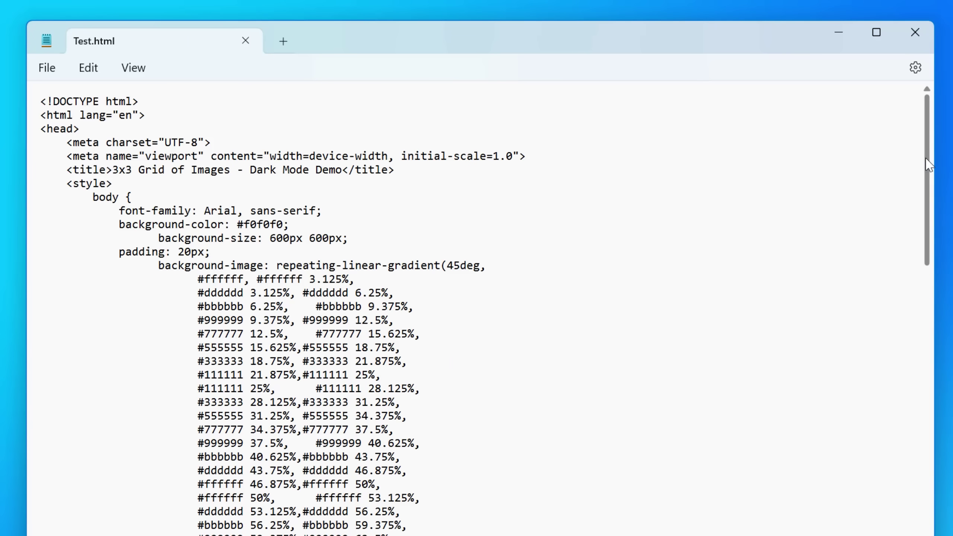
{"action": "left_click_drag", "start_coordinate": [929, 164], "coordinate": [902, 459]}
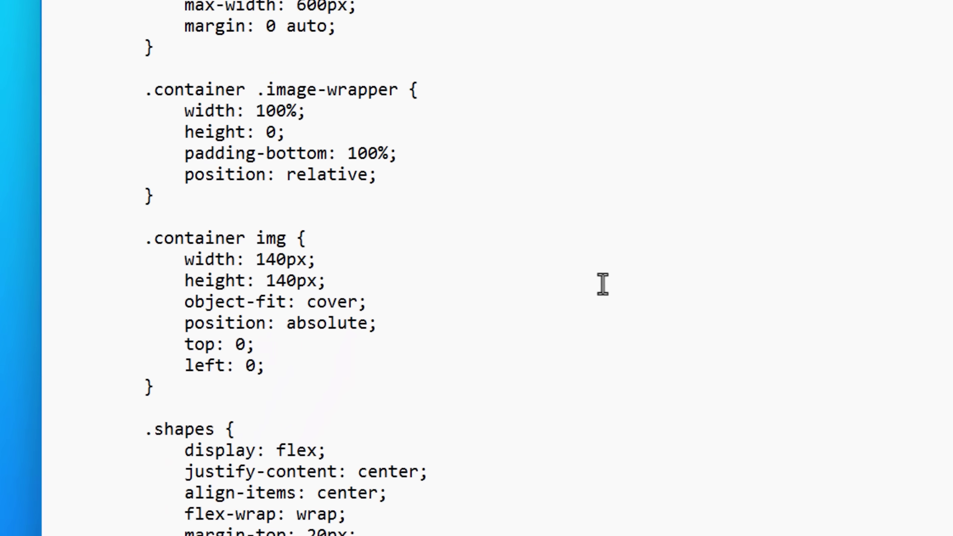
Select the 140px width and height lines of the .container img rule in Test.html
{"action": "left_click_drag", "start_coordinate": [271, 232], "coordinate": [199, 217]}
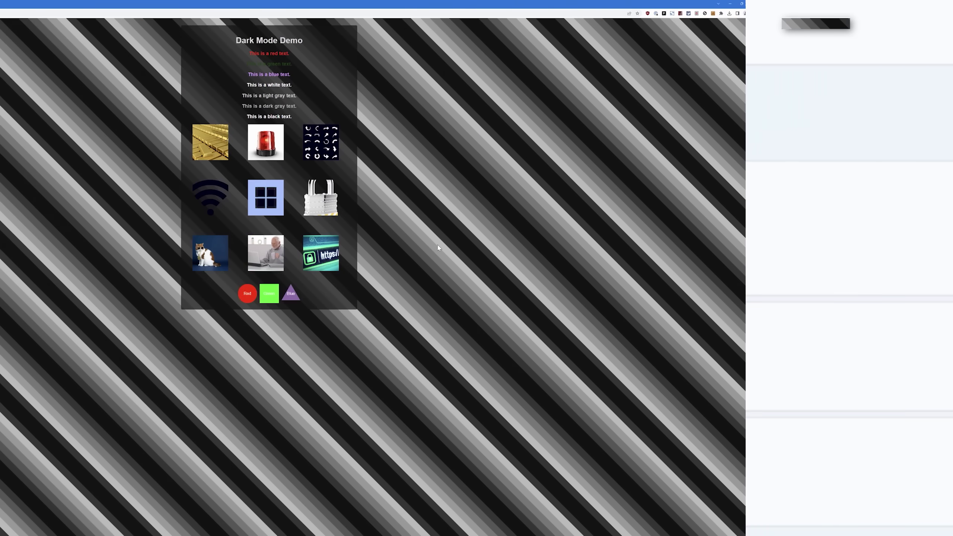
Zoom the demo page up to 175% with Ctrl+Plus
{"action": "key", "text": "ctrl+plus"}
{"action": "key", "text": "ctrl+plus"}
{"action": "key", "text": "ctrl+plus"}
{"action": "key", "text": "ctrl+plus"}
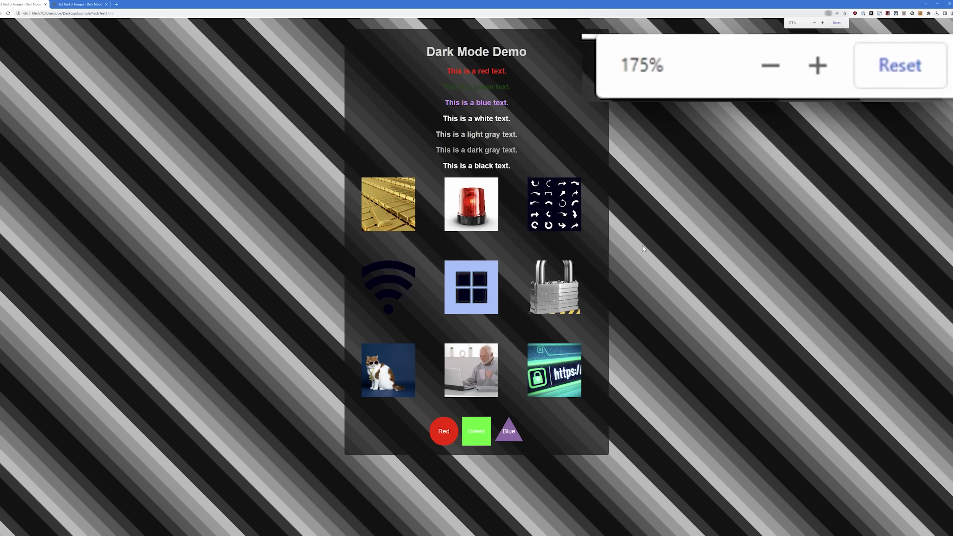
{"action": "key", "text": "ctrl+plus"}
{"action": "key", "text": "ctrl+plus"}
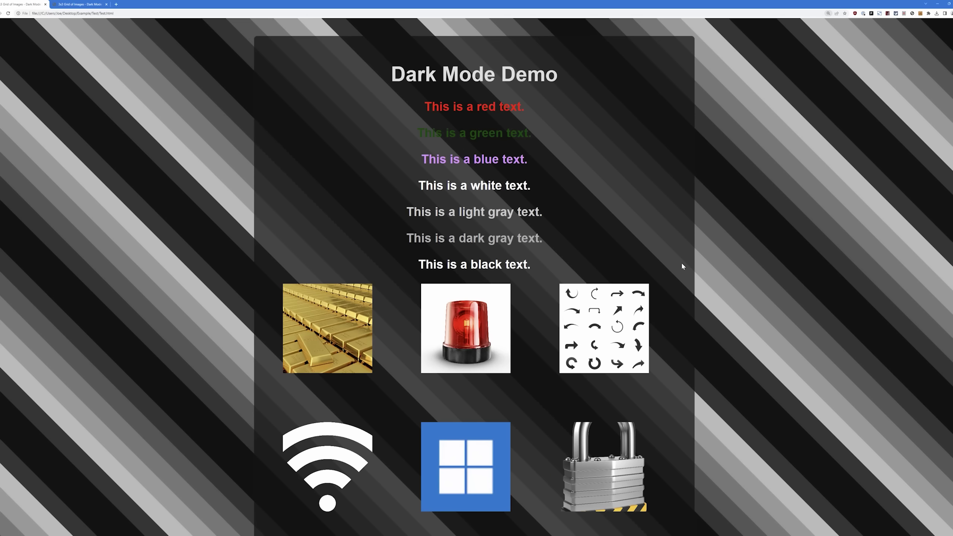
{"action": "scroll", "coordinate": [682, 266], "scroll_direction": "down", "scroll_amount": 2}
{"action": "scroll", "coordinate": [682, 266], "scroll_direction": "down", "scroll_amount": 2}
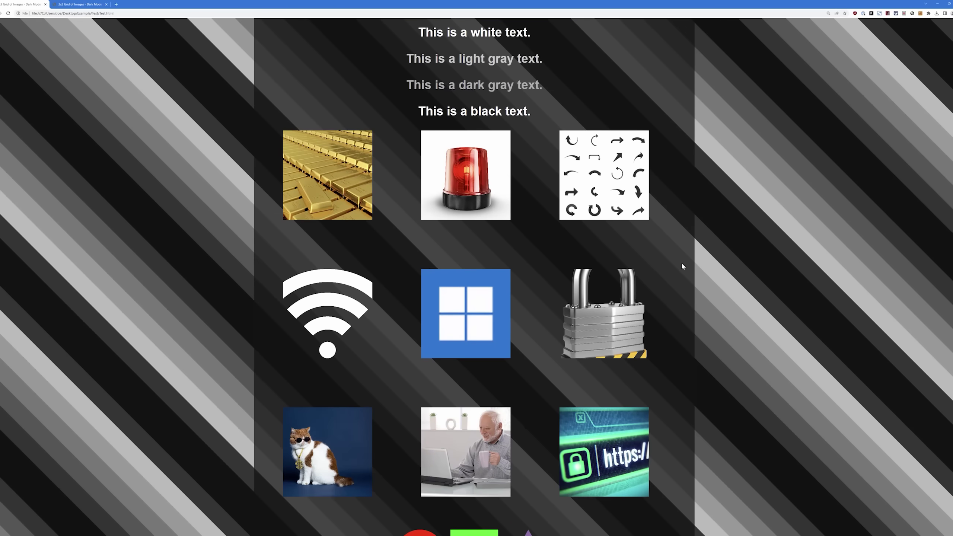
{"action": "scroll", "coordinate": [682, 265], "scroll_direction": "down", "scroll_amount": 1}
{"action": "scroll", "coordinate": [682, 266], "scroll_direction": "down", "scroll_amount": 1}
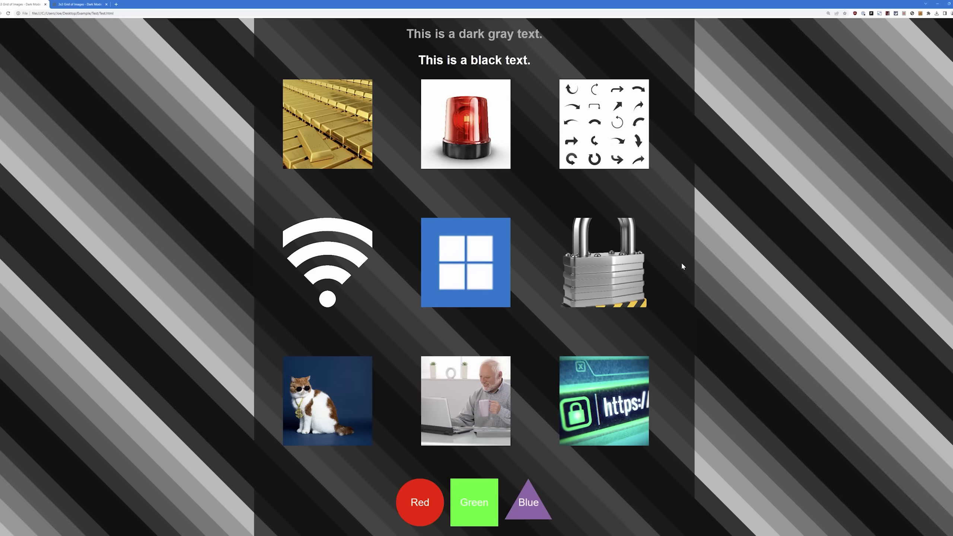